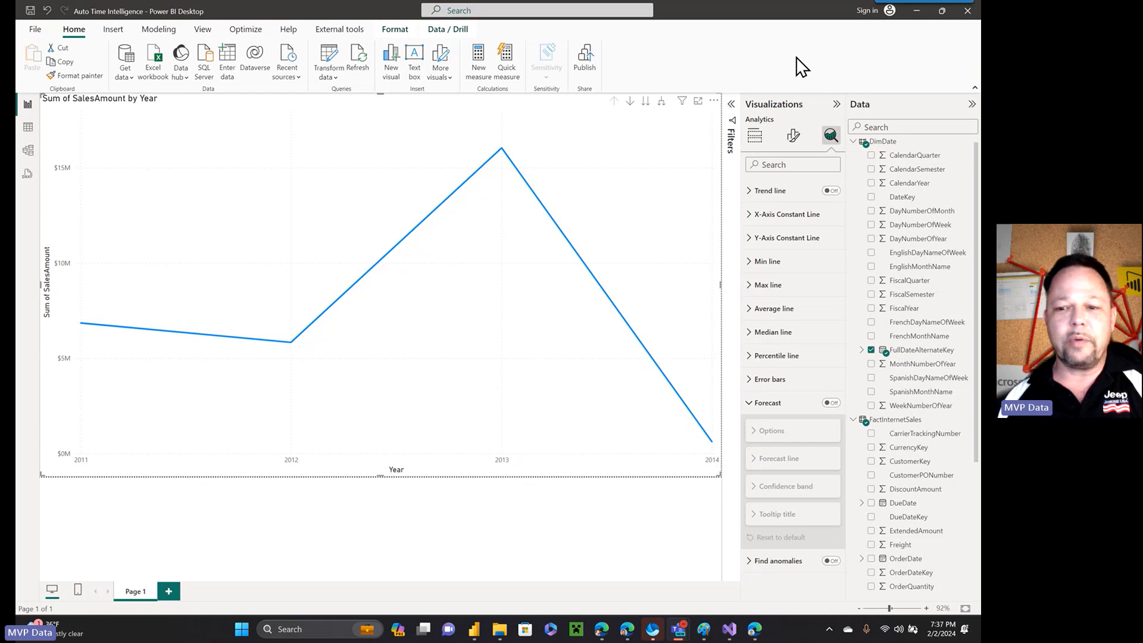
- Review the line chart's fields and check the date hierarchy of FullDateAlternateKey on the X-axis
{"action": "left_click", "coordinate": [754, 135]}
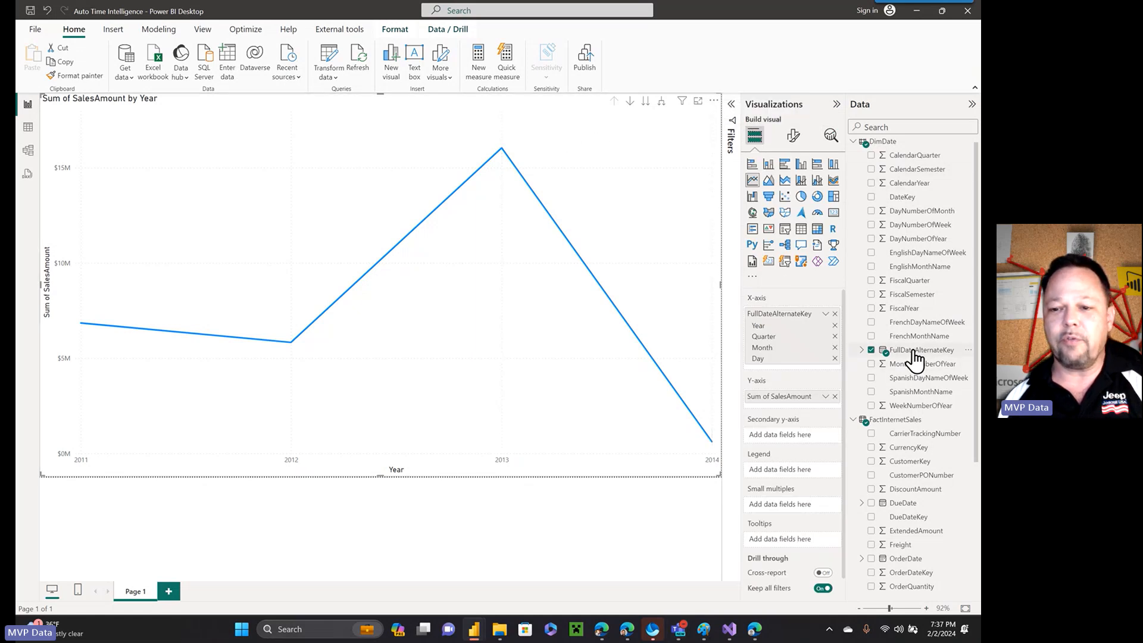
{"action": "left_click", "coordinate": [861, 351]}
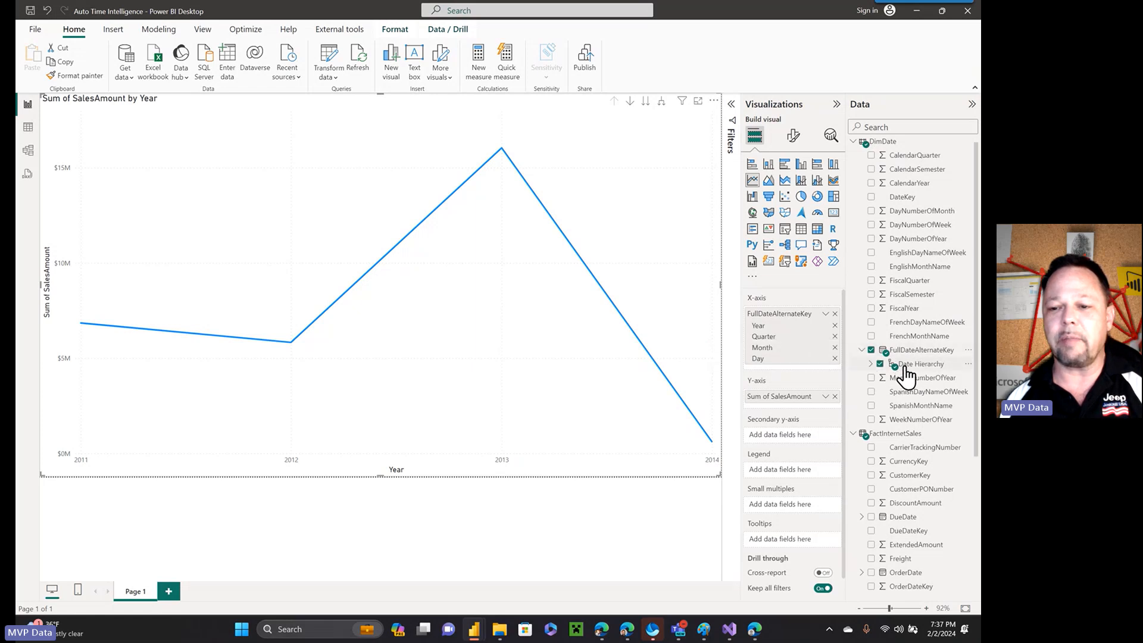
{"action": "left_click", "coordinate": [861, 351]}
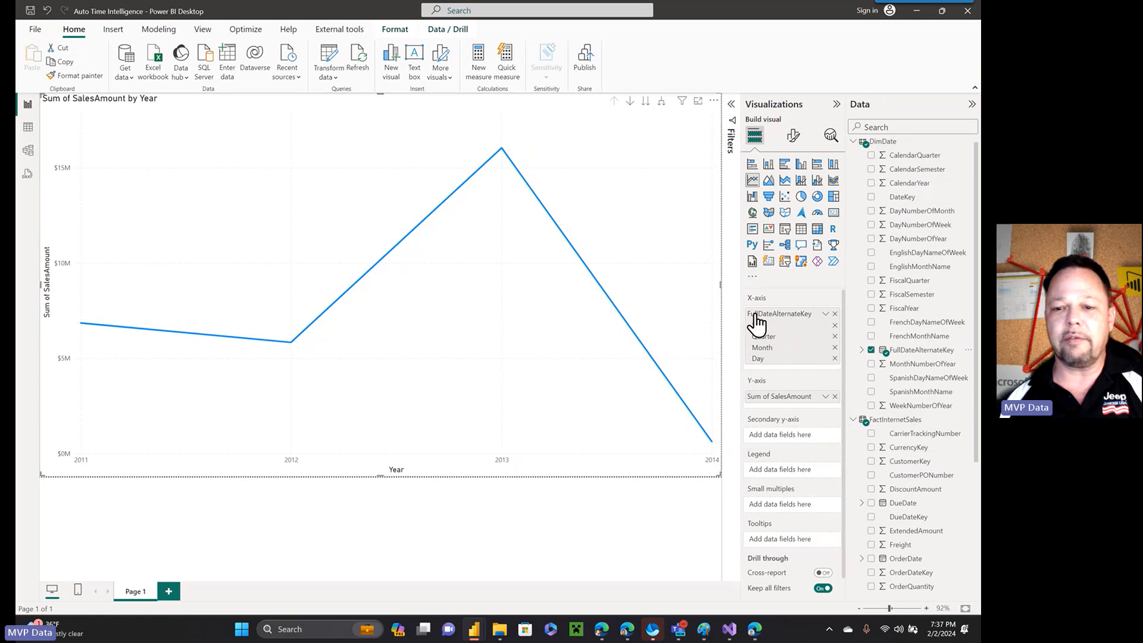
{"action": "left_click", "coordinate": [825, 314]}
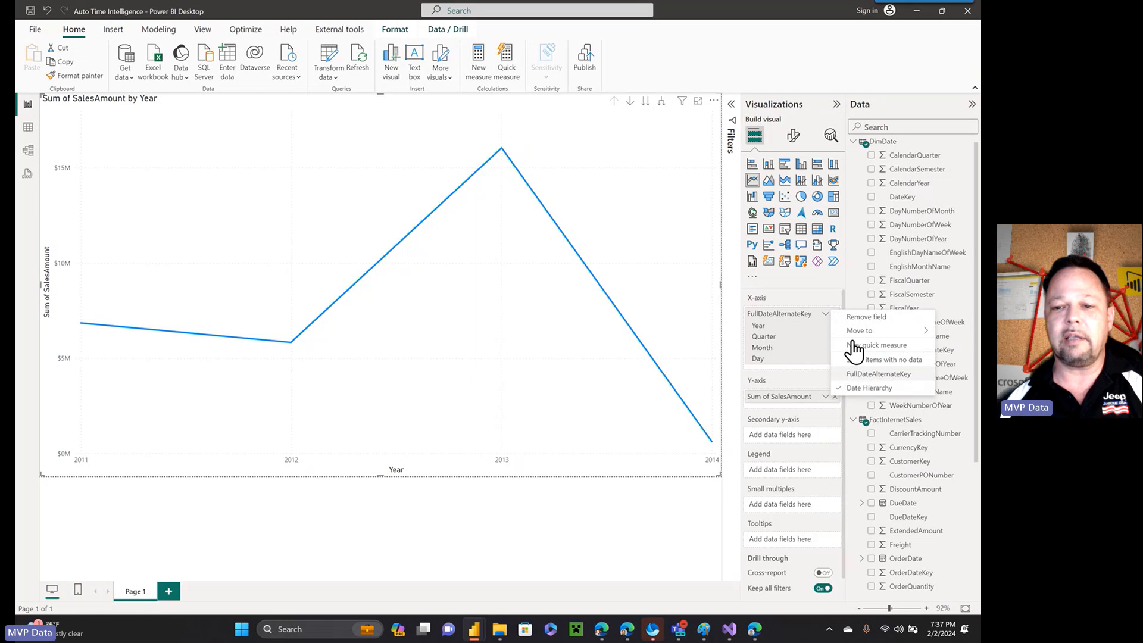
{"action": "left_click", "coordinate": [736, 241]}
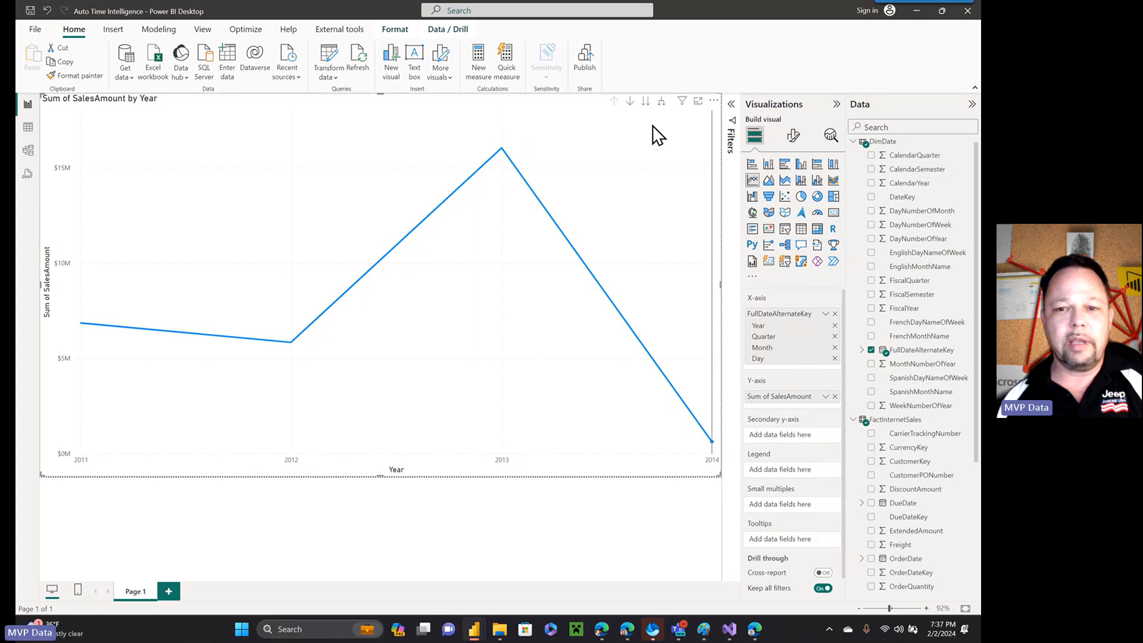
- Turn on the forecast for the sales line chart and expand its options
{"action": "left_click", "coordinate": [831, 136]}
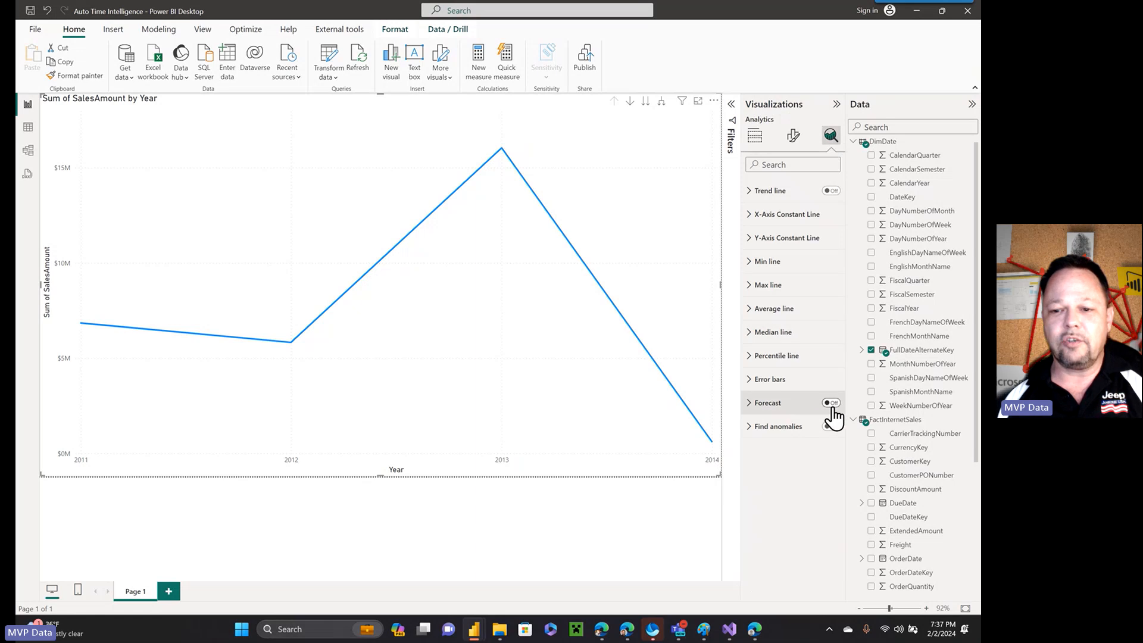
{"action": "left_click", "coordinate": [834, 404]}
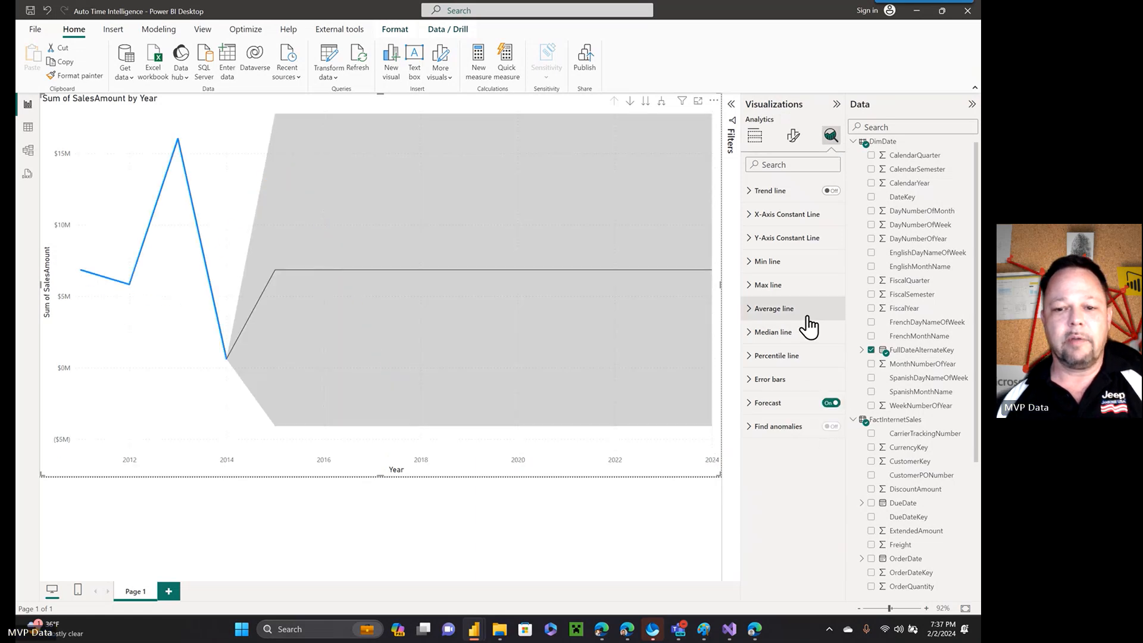
{"action": "left_click", "coordinate": [749, 404]}
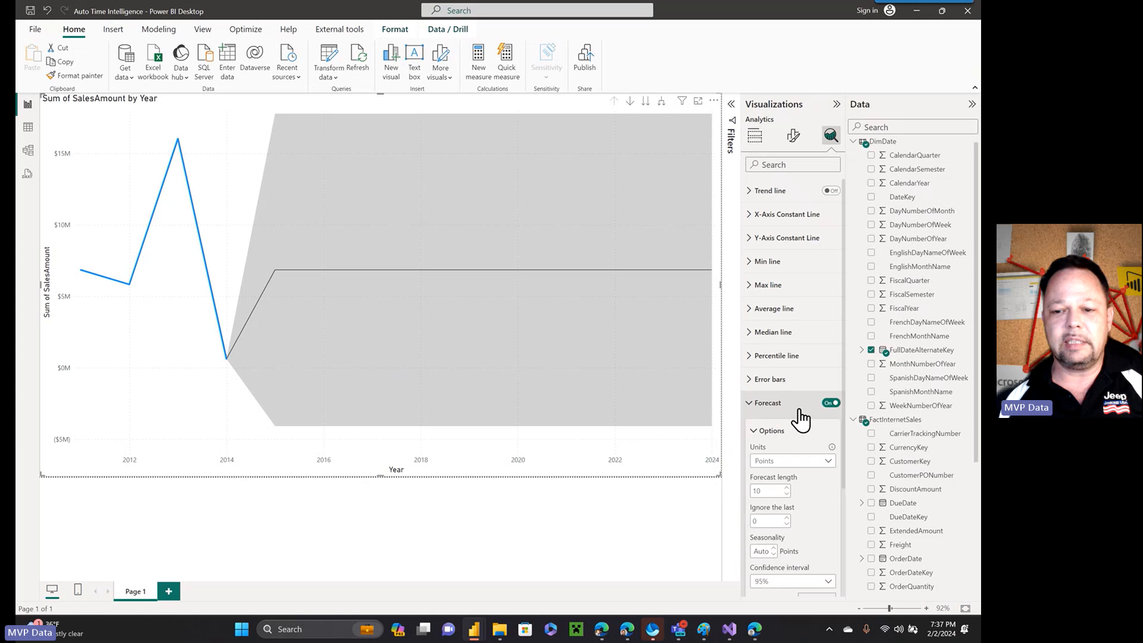
{"action": "scroll", "coordinate": [806, 397], "scroll_direction": "down", "scroll_amount": 3}
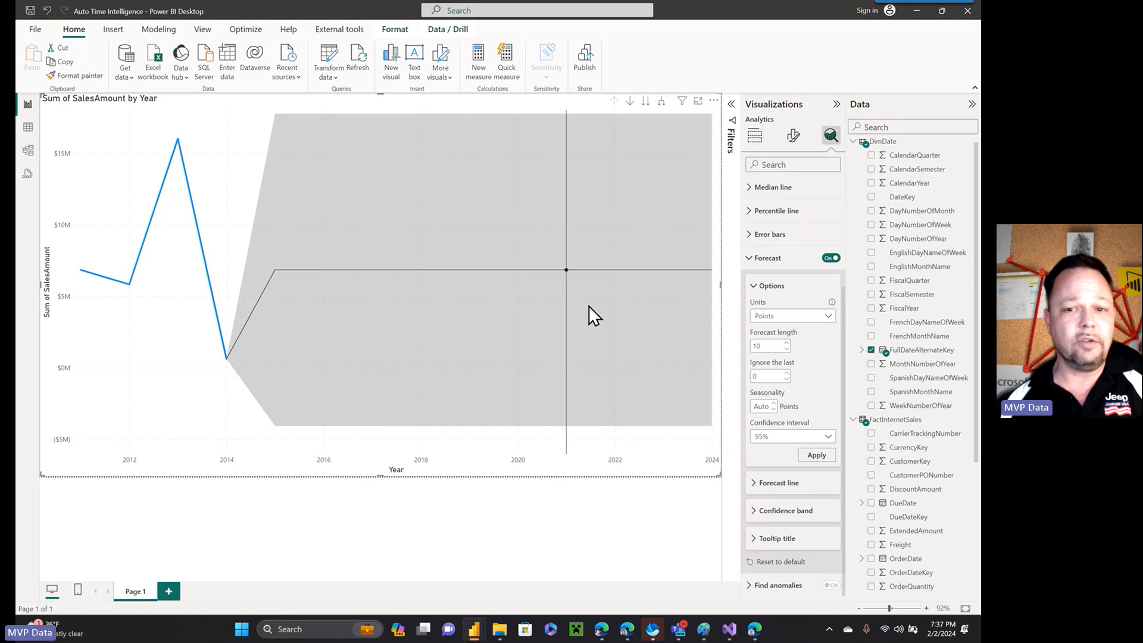
- Expand the chart through quarter and month to day level to inspect the forecast, and return it to year level
{"action": "left_click", "coordinate": [662, 101]}
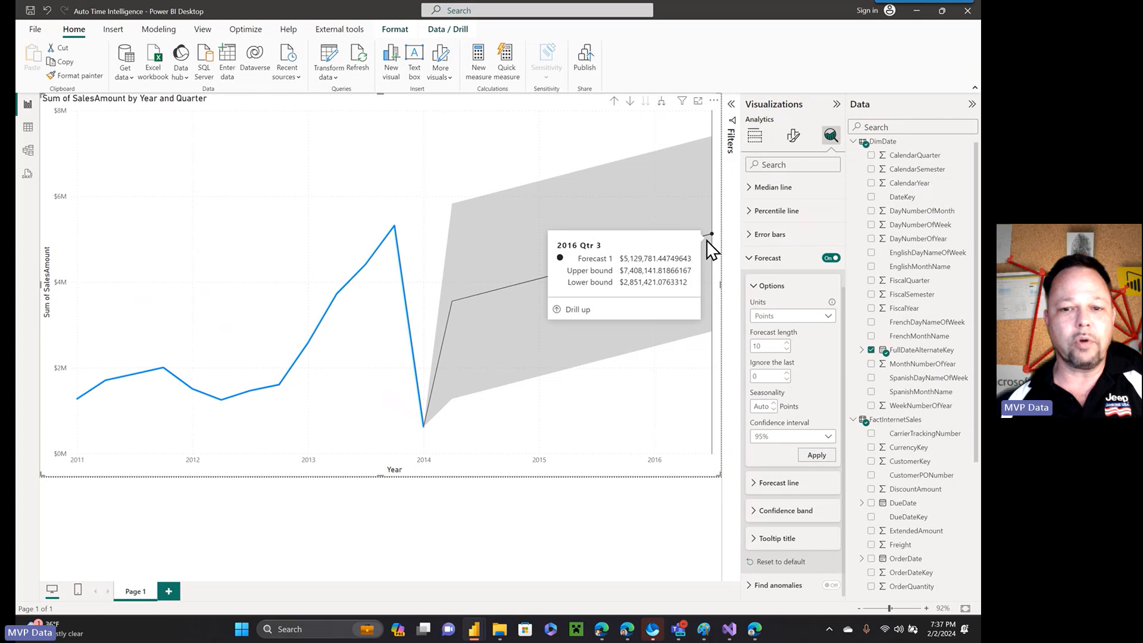
{"action": "left_click", "coordinate": [660, 101]}
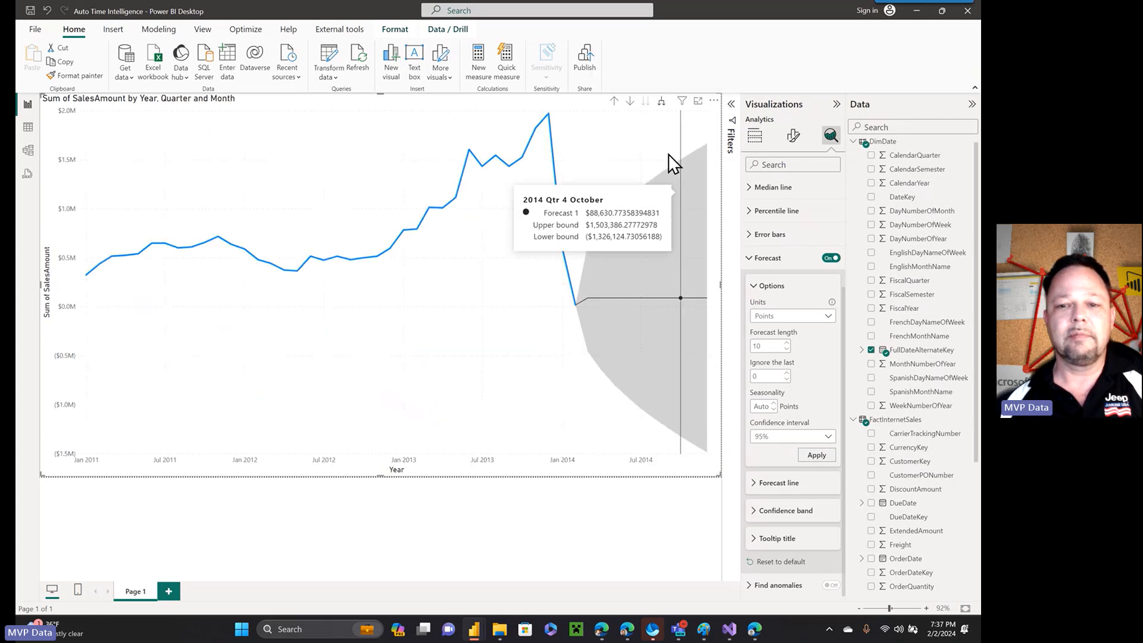
{"action": "left_click", "coordinate": [661, 101]}
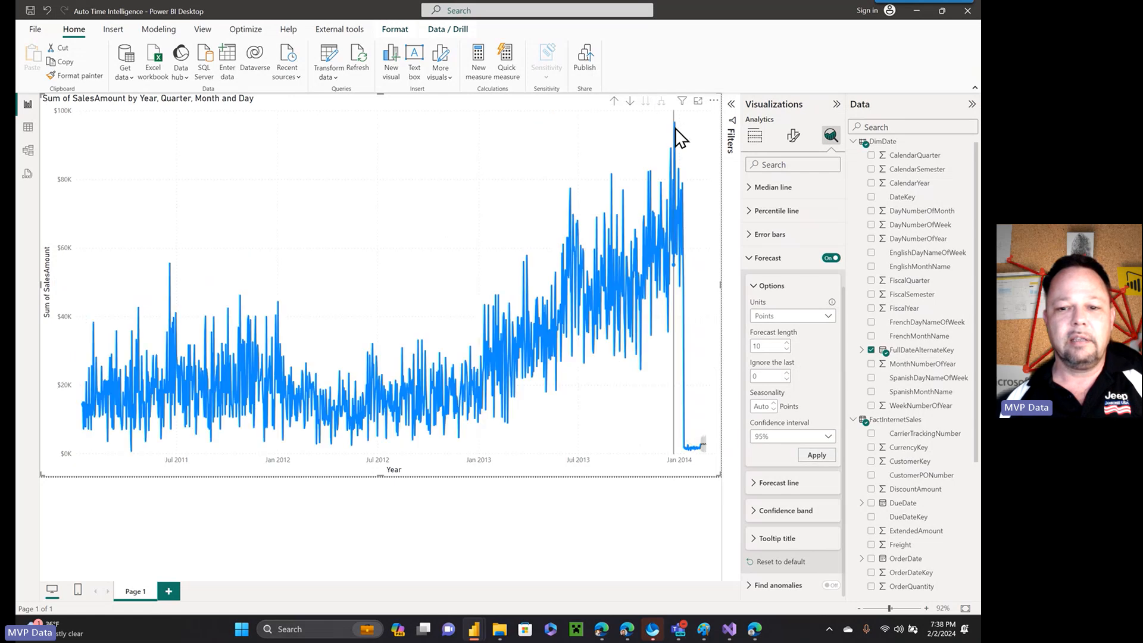
{"action": "mouse_move", "coordinate": [707, 444]}
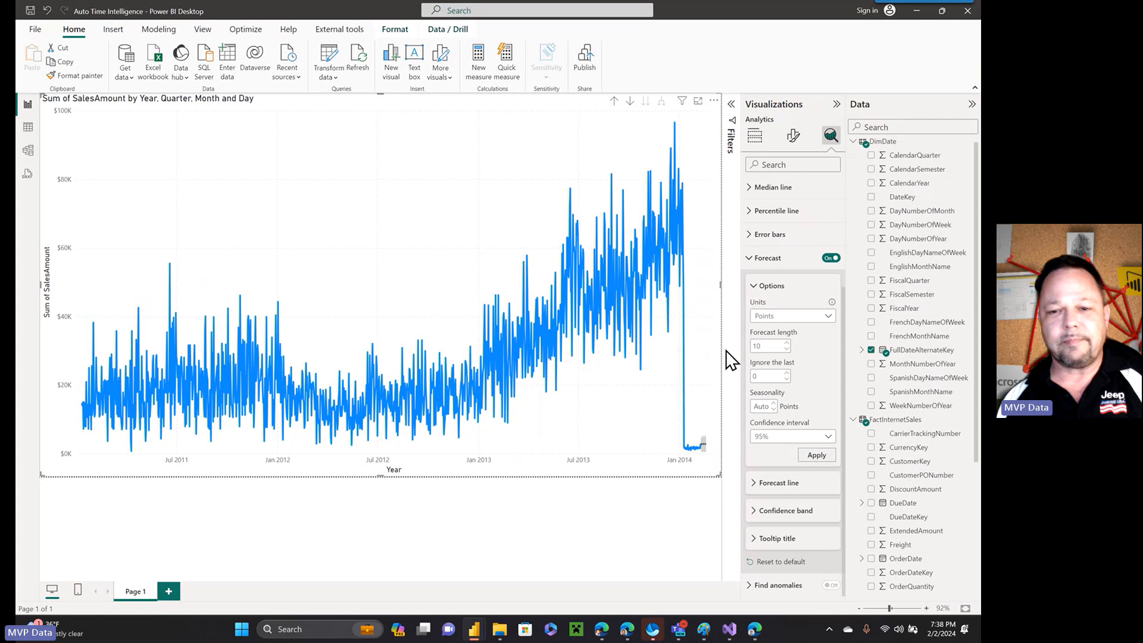
{"action": "left_click", "coordinate": [613, 103]}
{"action": "left_click", "coordinate": [613, 102]}
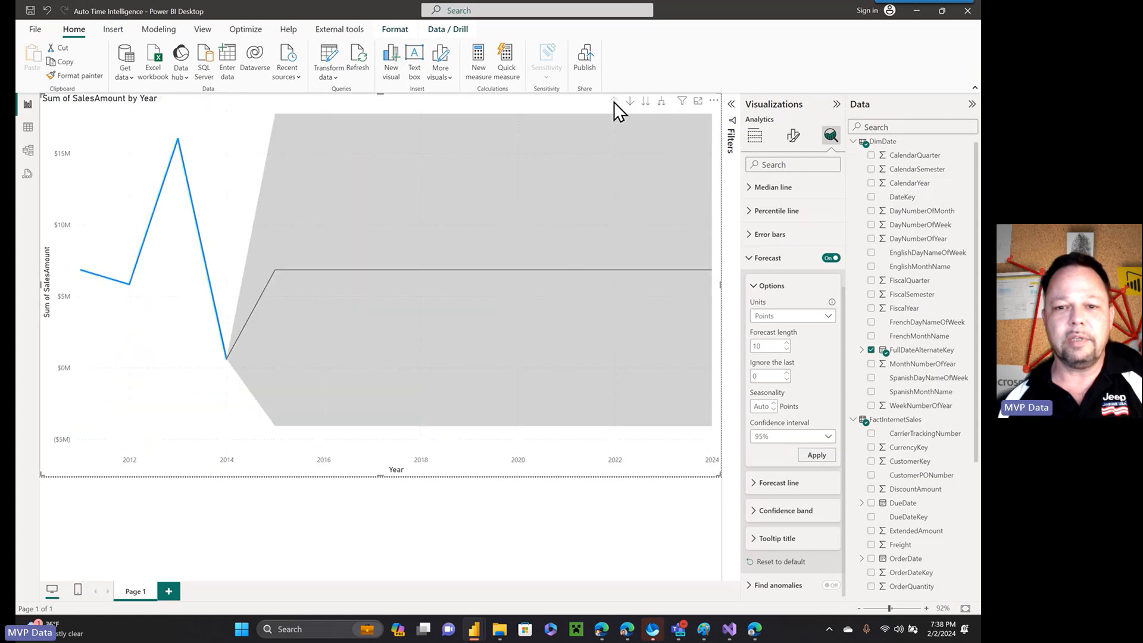
- Try setting the forecast units to Years and the forecast length to 8, applying the options
{"action": "left_click", "coordinate": [829, 316]}
{"action": "left_click", "coordinate": [783, 341]}
{"action": "left_click", "coordinate": [814, 454]}
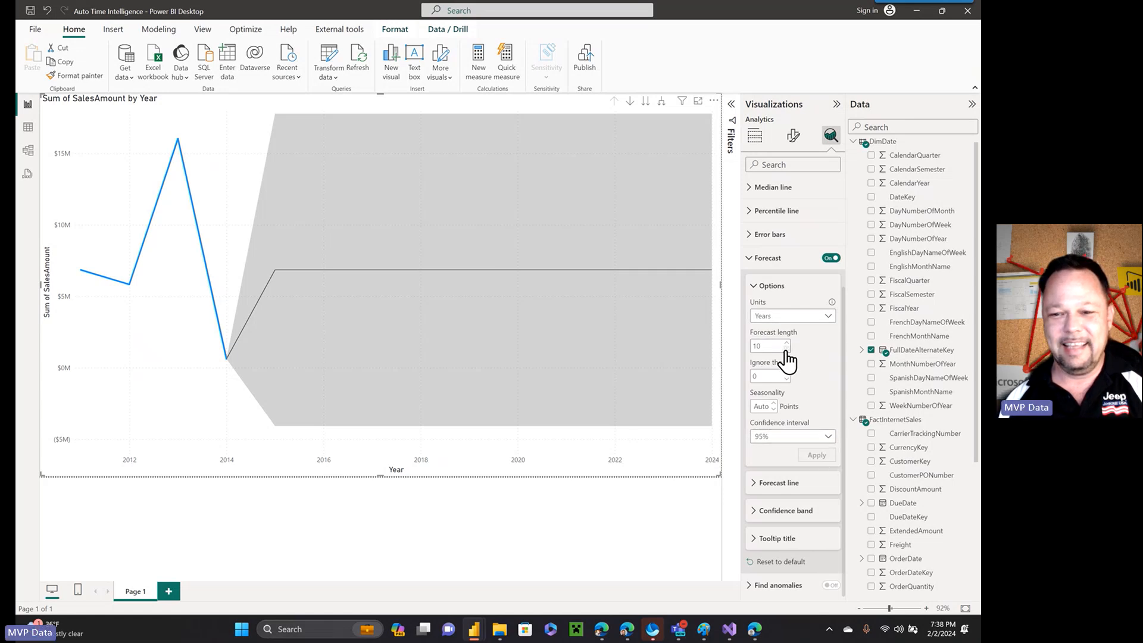
{"action": "left_click", "coordinate": [787, 349]}
{"action": "left_click", "coordinate": [787, 349]}
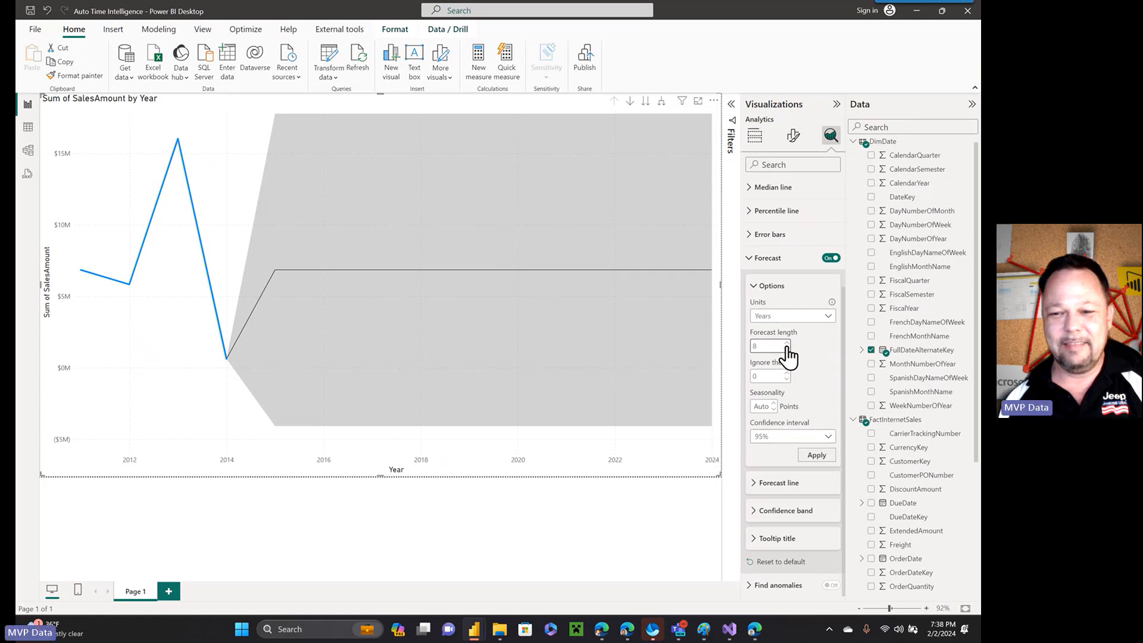
{"action": "left_click", "coordinate": [815, 456]}
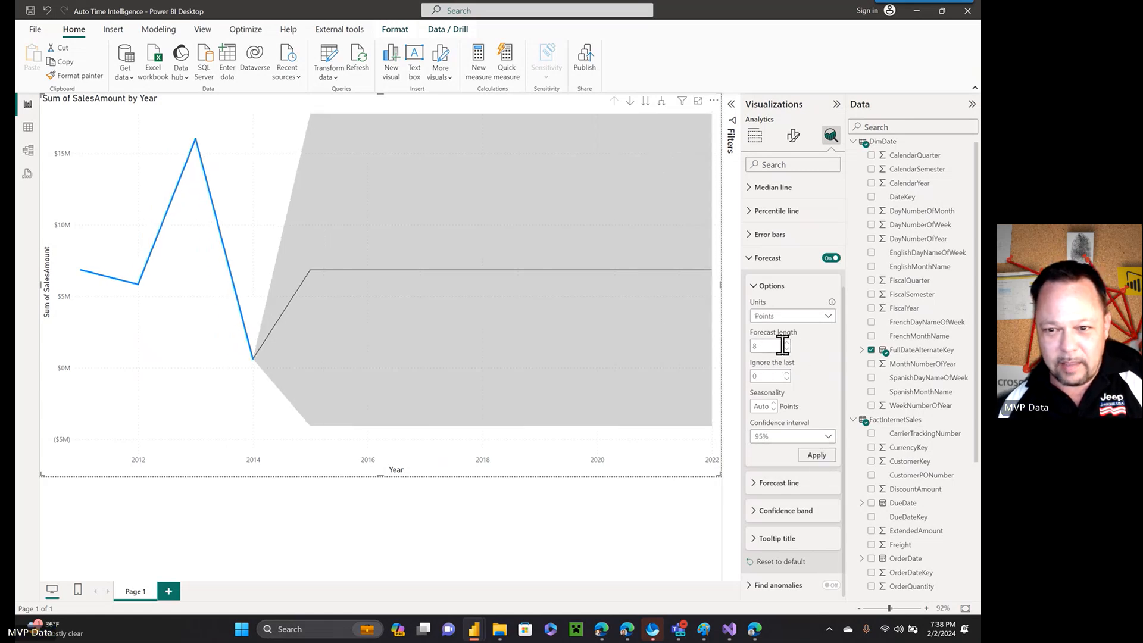
- Set the forecast units to Years with a forecast length of 10 and apply the options
{"action": "left_click", "coordinate": [791, 316]}
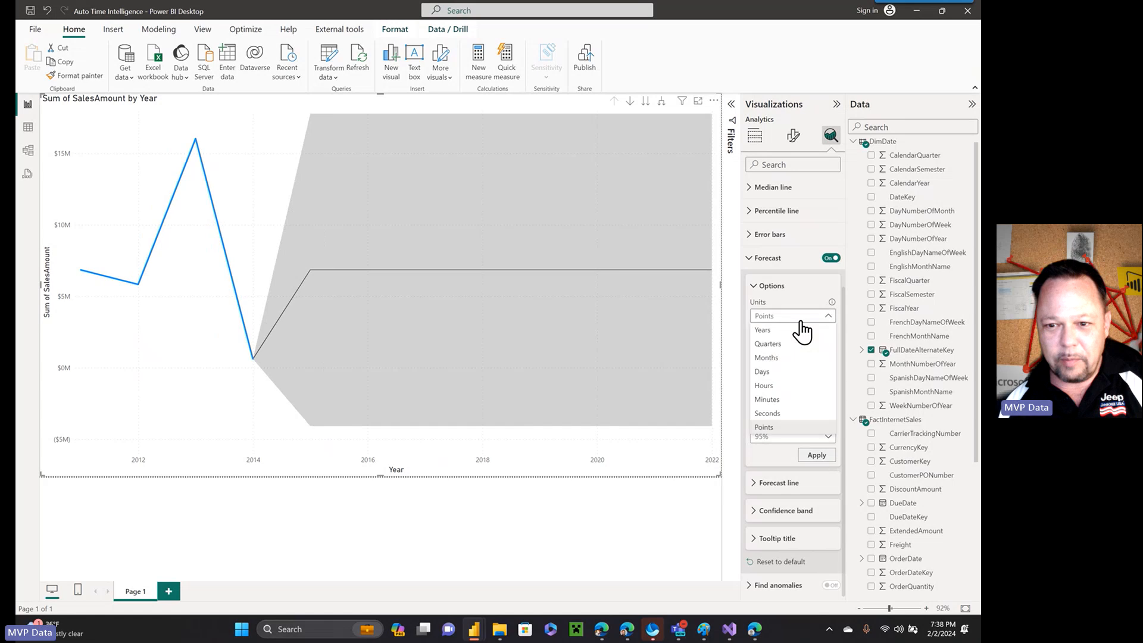
{"action": "left_click", "coordinate": [763, 330]}
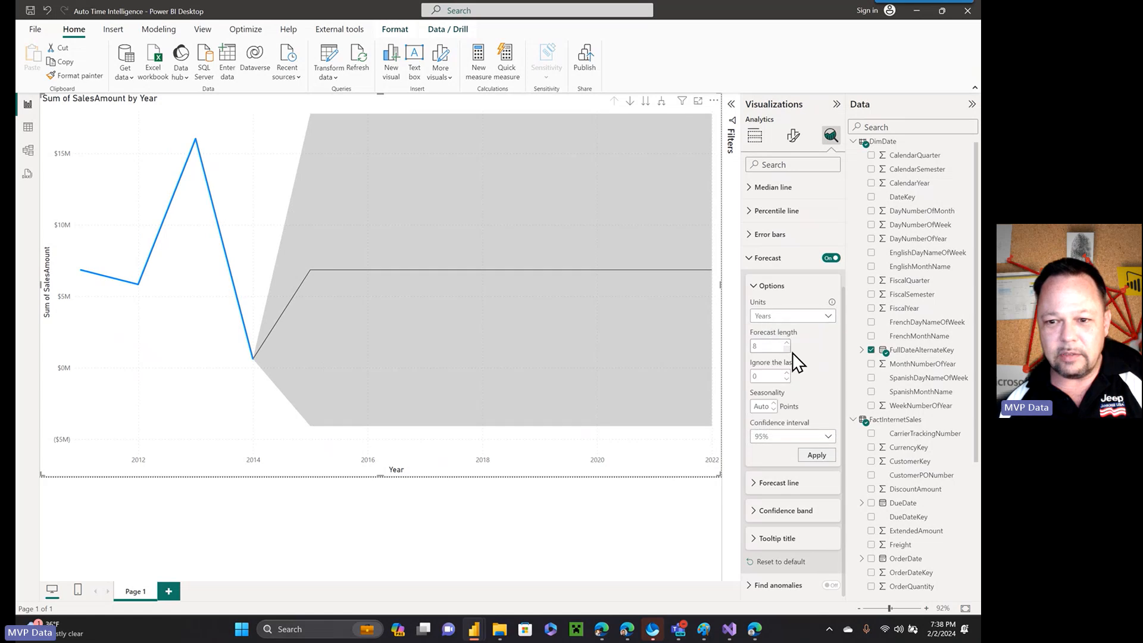
{"action": "left_click", "coordinate": [813, 454]}
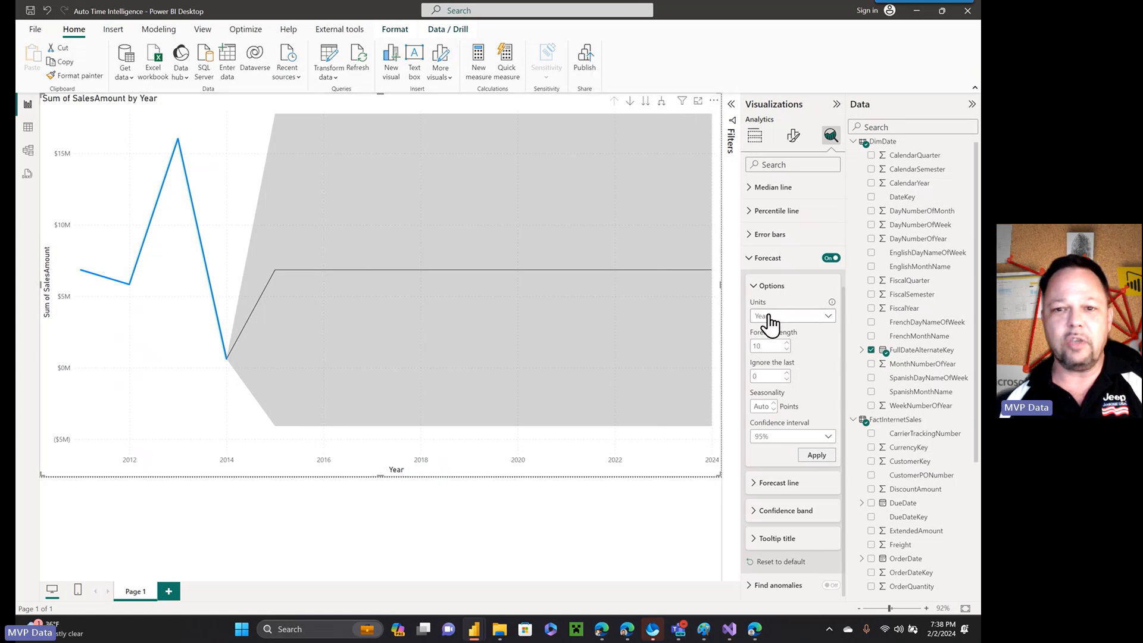
- Inspect the ten-year forecast at quarter, month and day levels, and drill the chart back up to year level
{"action": "left_click", "coordinate": [661, 101]}
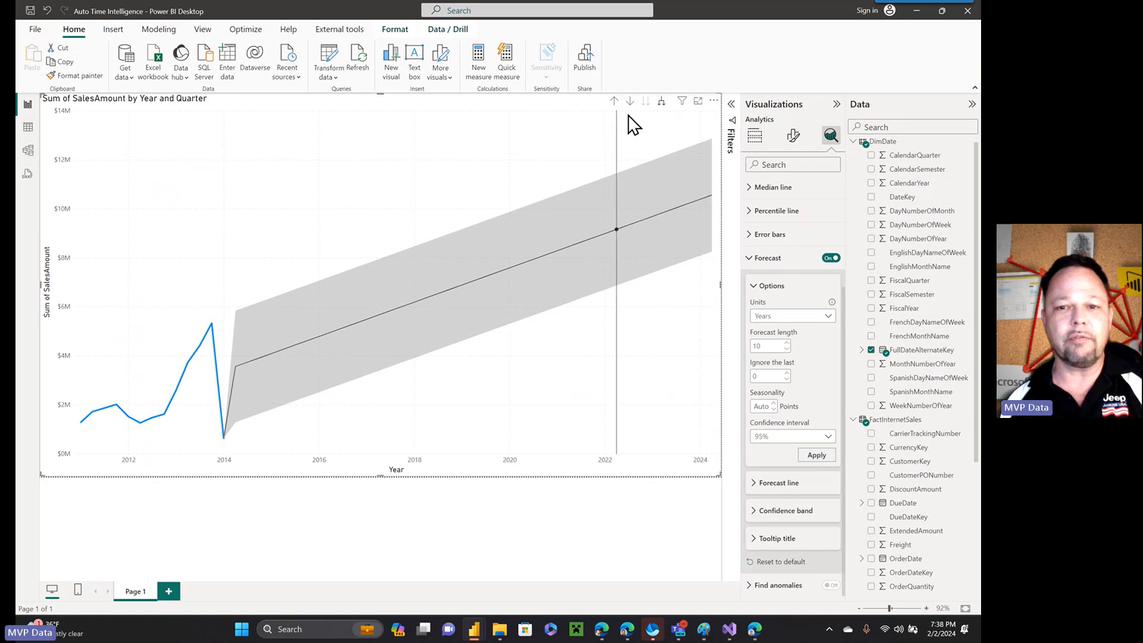
{"action": "left_click", "coordinate": [661, 103]}
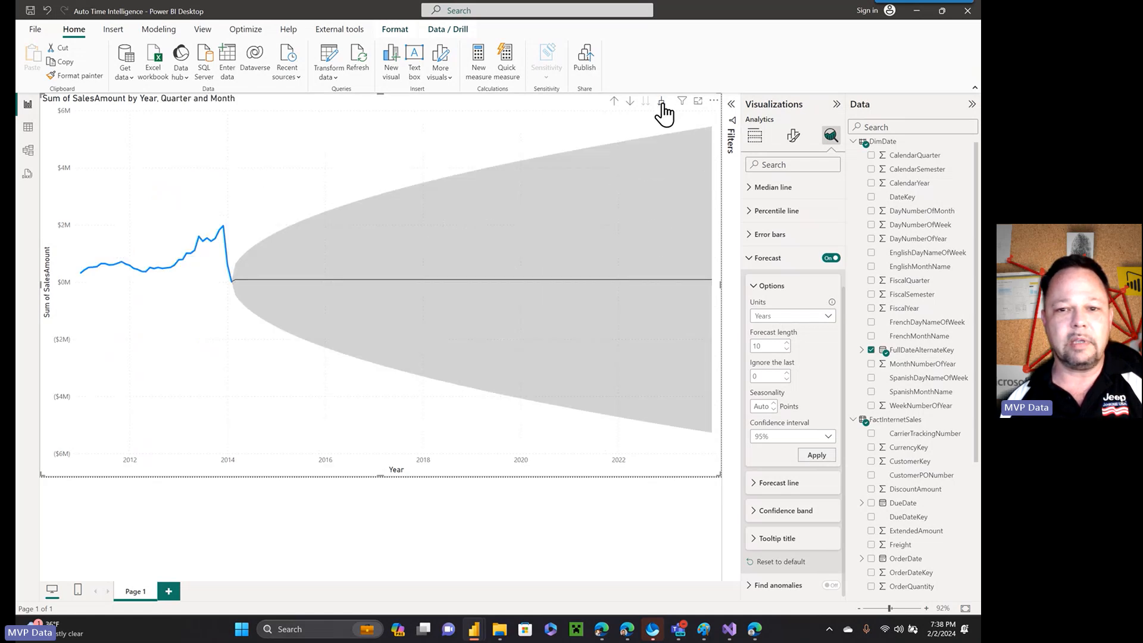
{"action": "left_click", "coordinate": [661, 102]}
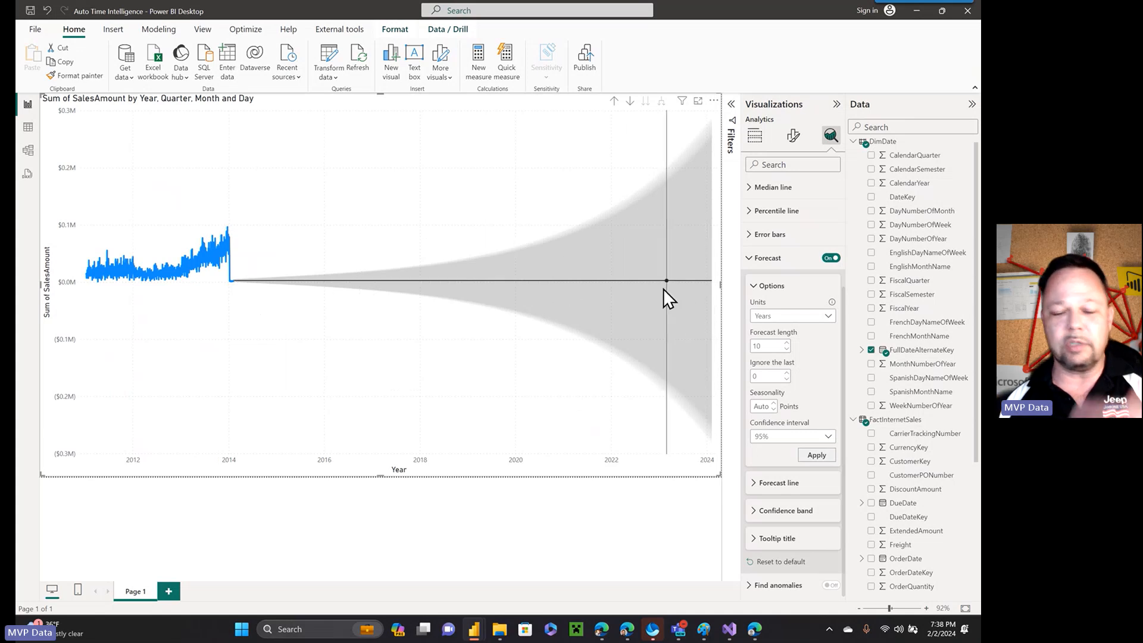
{"action": "mouse_move", "coordinate": [642, 293]}
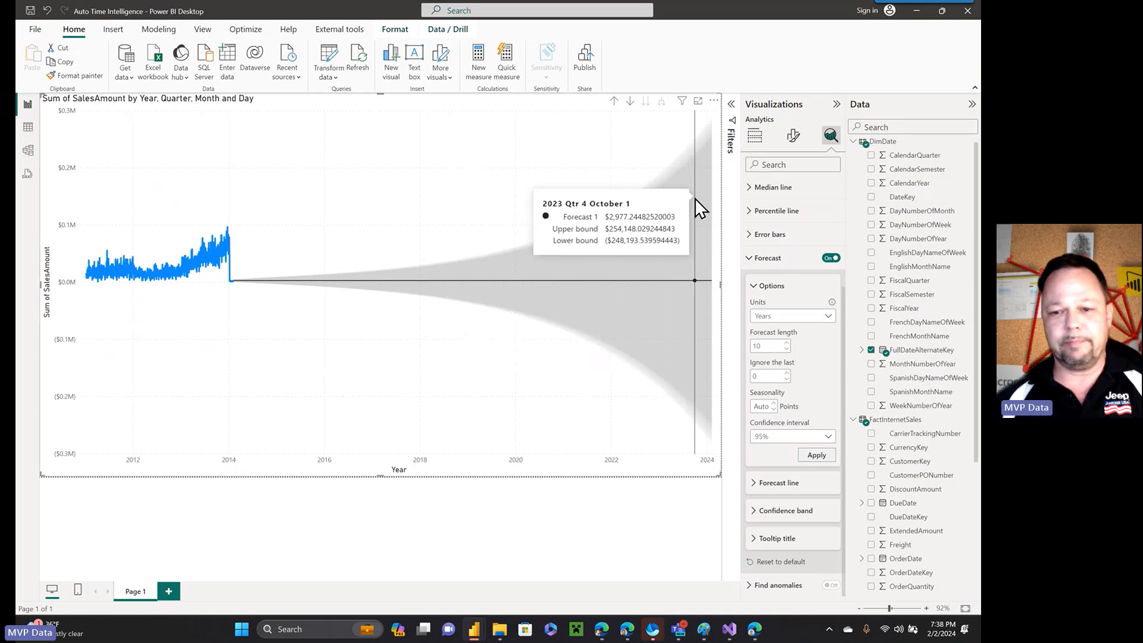
{"action": "left_click", "coordinate": [613, 100]}
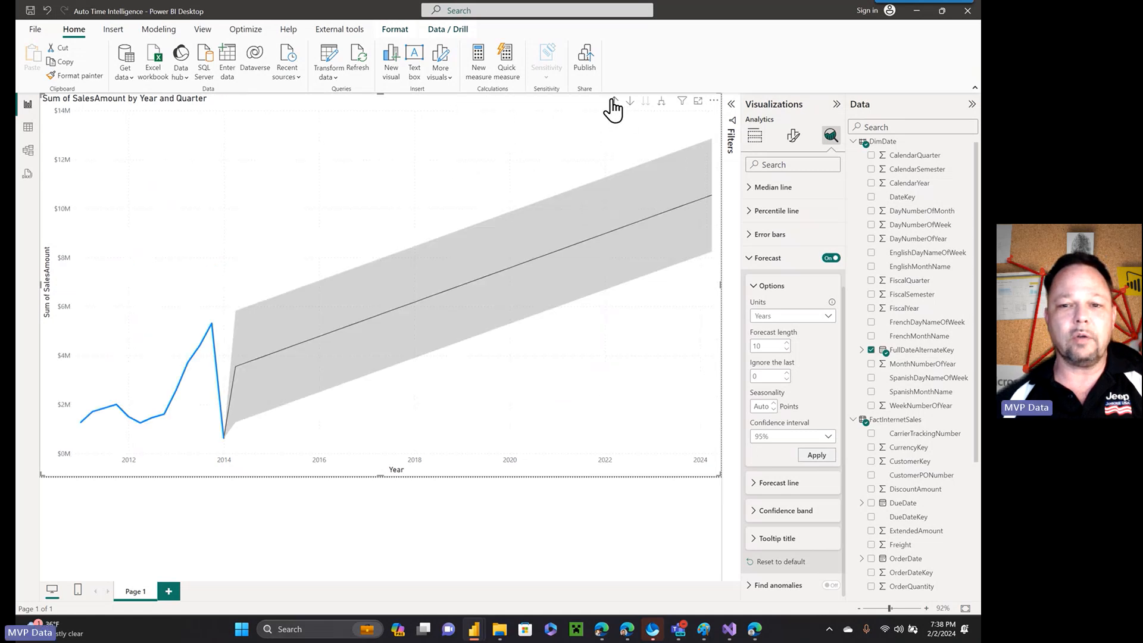
{"action": "left_click", "coordinate": [613, 101]}
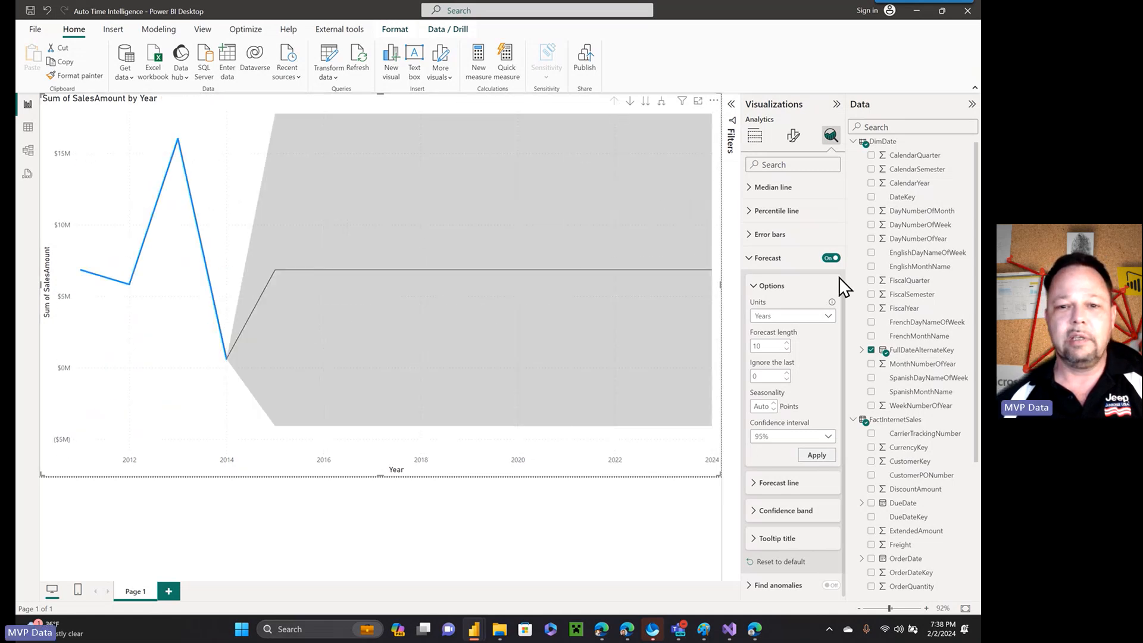
- Switch to the Auto Time Intelligence None report and review the separate date fields on its line chart's X-axis
{"action": "mouse_move", "coordinate": [474, 629]}
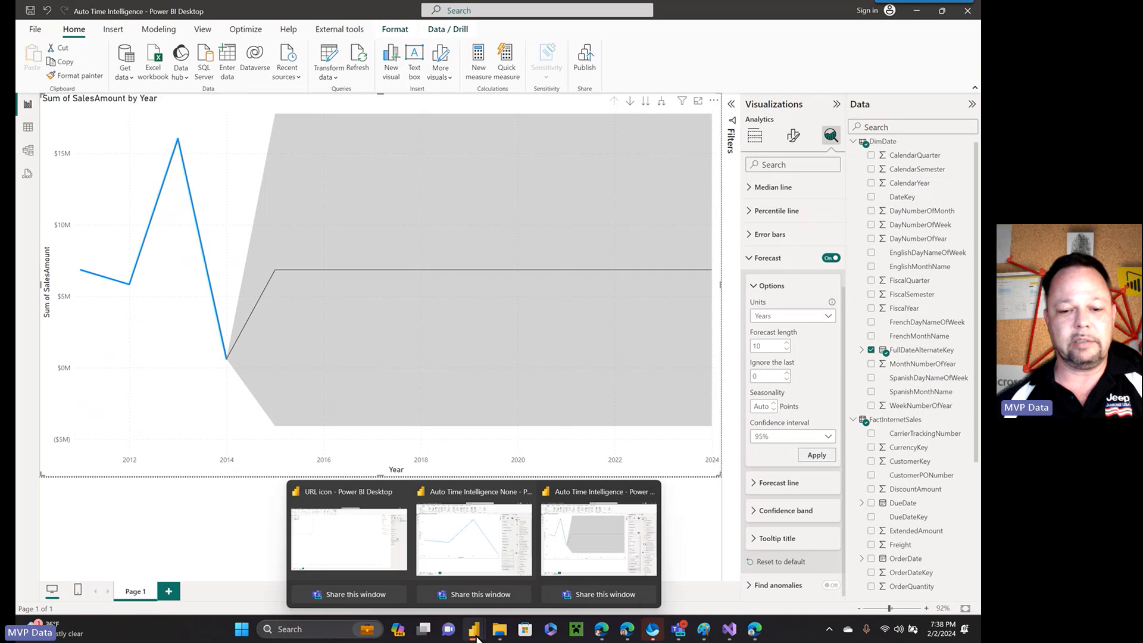
{"action": "left_click", "coordinate": [462, 530]}
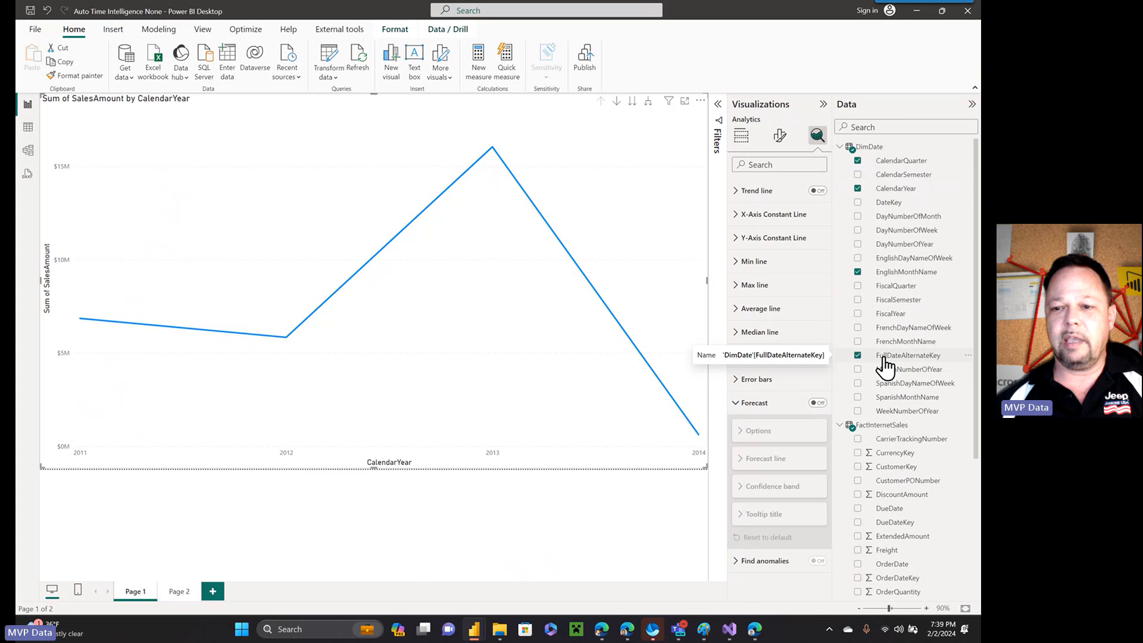
{"action": "left_click", "coordinate": [741, 135]}
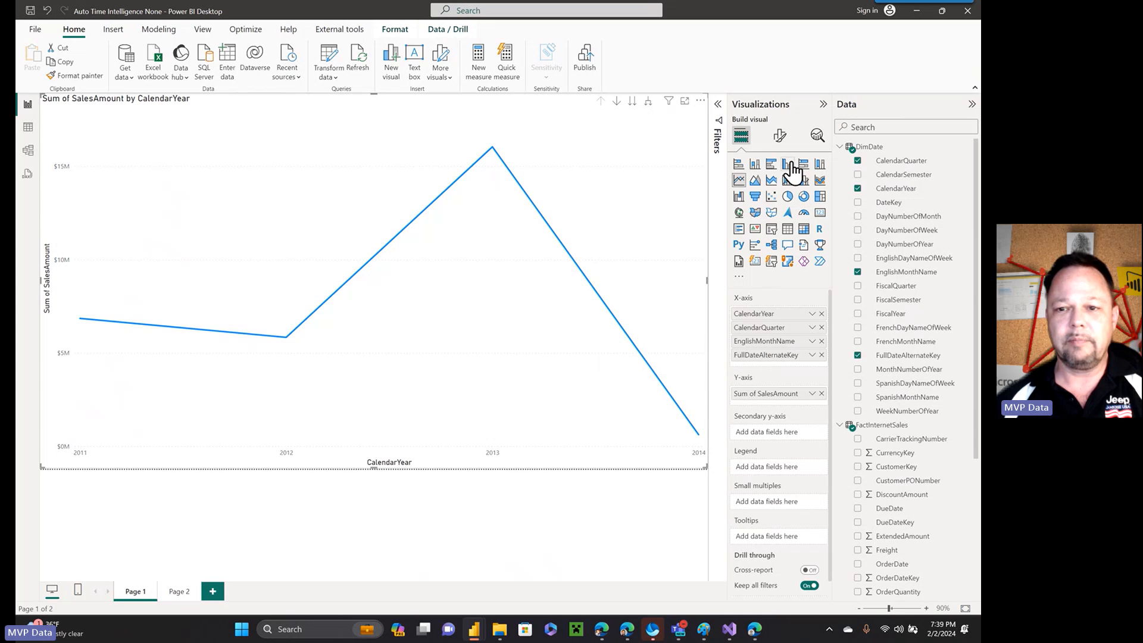
- Turn on the forecast for the line chart by CalendarYear and show its options
{"action": "left_click", "coordinate": [817, 135]}
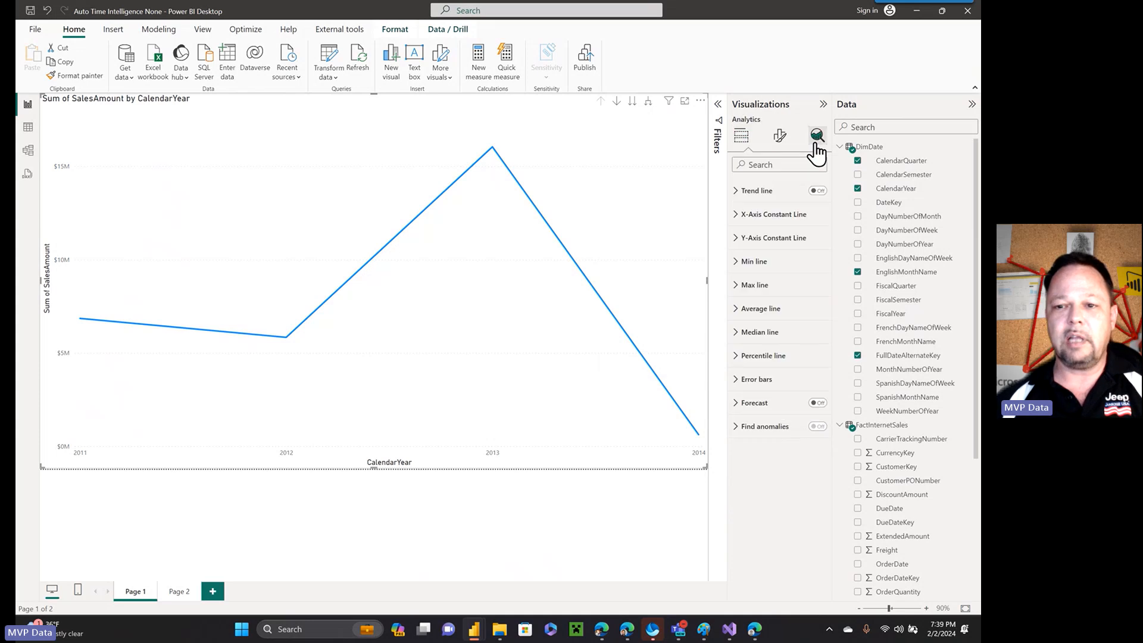
{"action": "left_click", "coordinate": [740, 404]}
{"action": "left_click", "coordinate": [817, 403]}
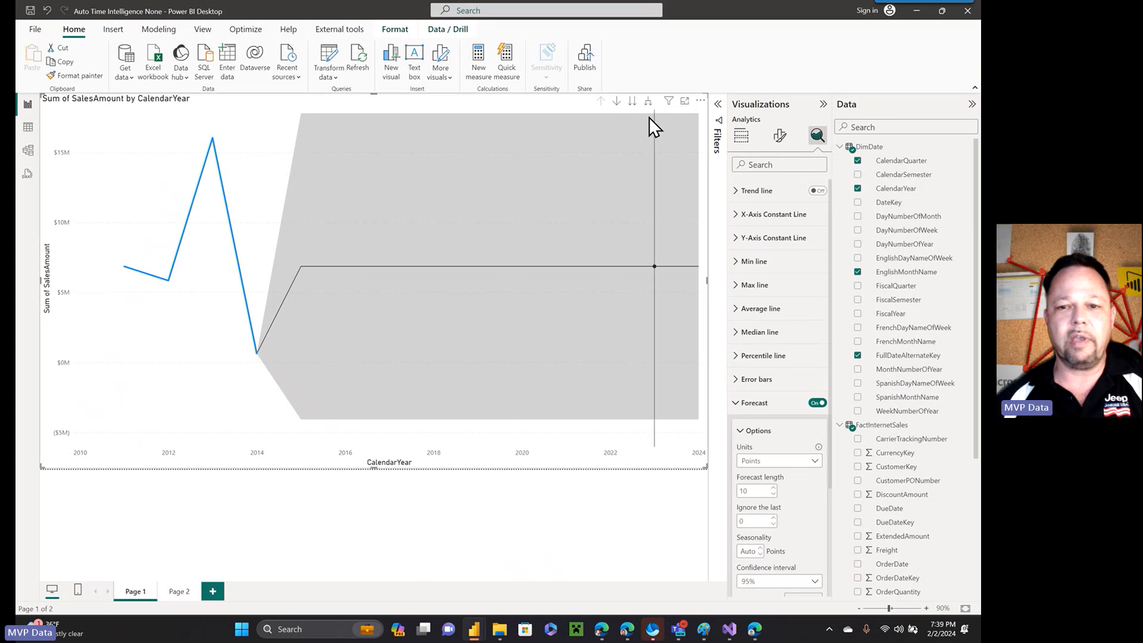
- Expand the chart from CalendarYear down to FullDateAlternateKey to check forecast availability, and drill back up to CalendarYear
{"action": "left_click", "coordinate": [649, 101]}
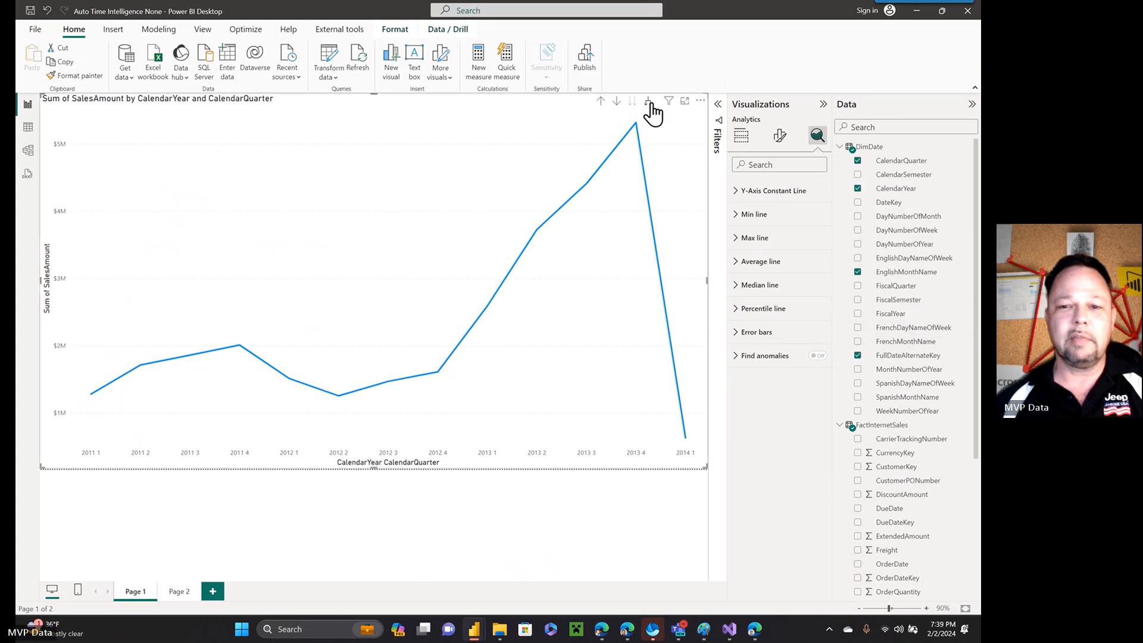
{"action": "left_click", "coordinate": [648, 102]}
{"action": "left_click", "coordinate": [652, 104]}
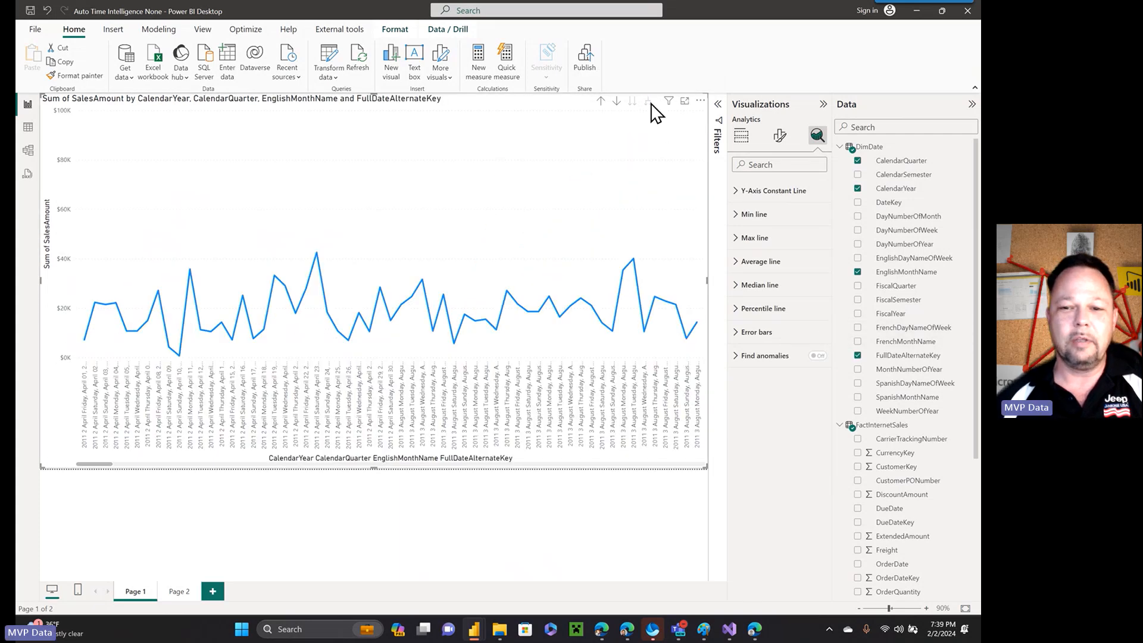
{"action": "left_click", "coordinate": [601, 102]}
{"action": "left_click", "coordinate": [600, 103]}
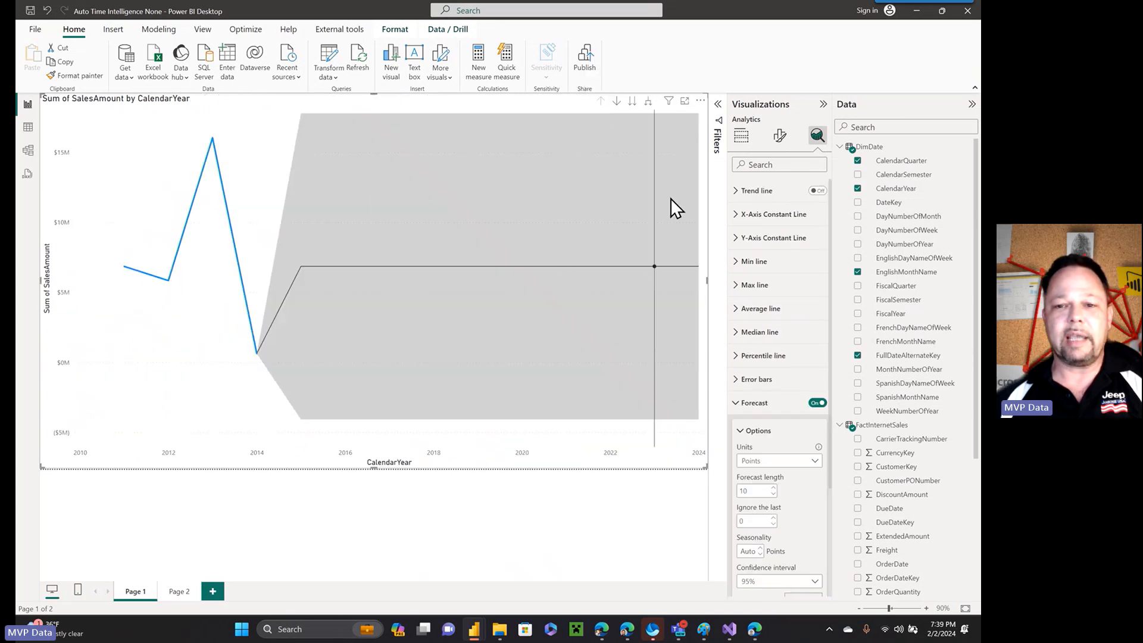
- Expand the chart to the CalendarQuarter level and inspect the first-quarter 2014 data point
{"action": "left_click", "coordinate": [648, 101]}
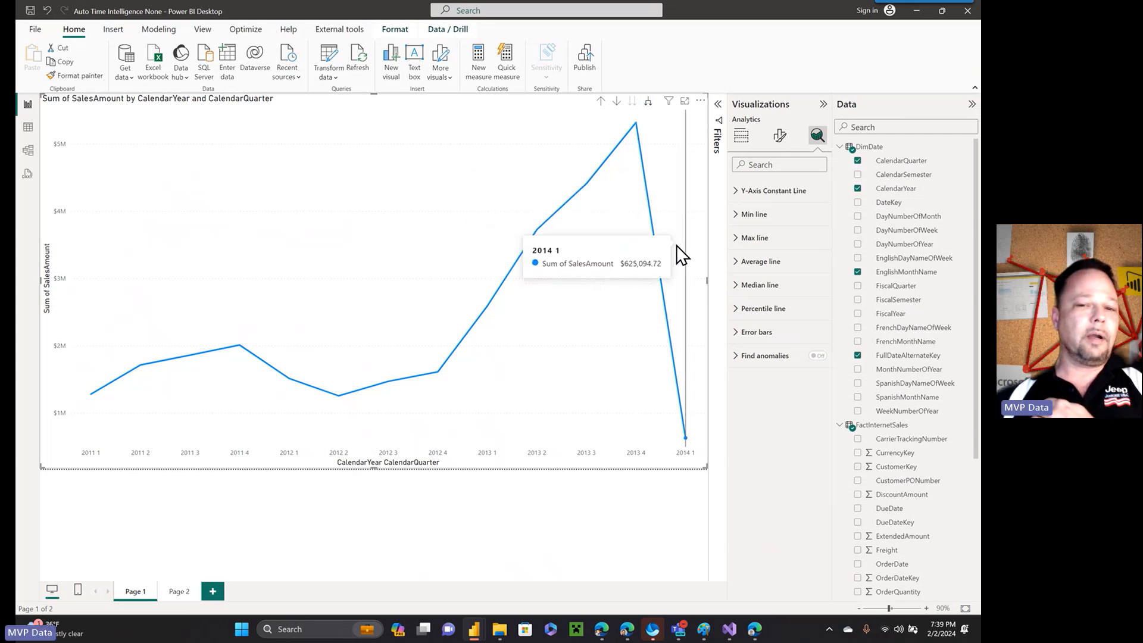
{"action": "mouse_move", "coordinate": [698, 234]}
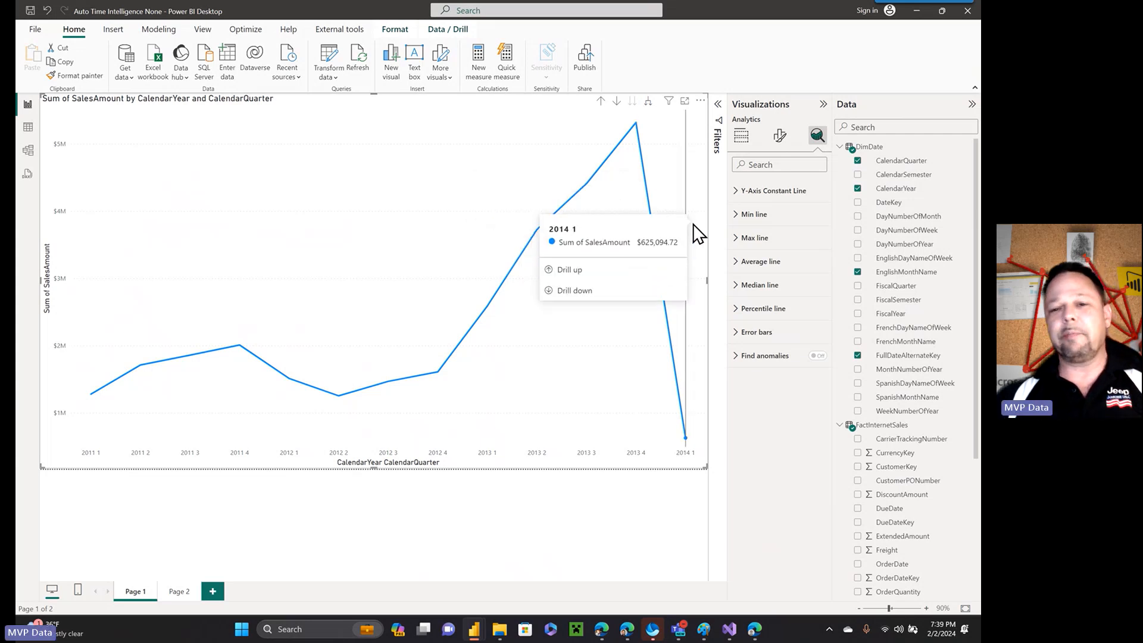